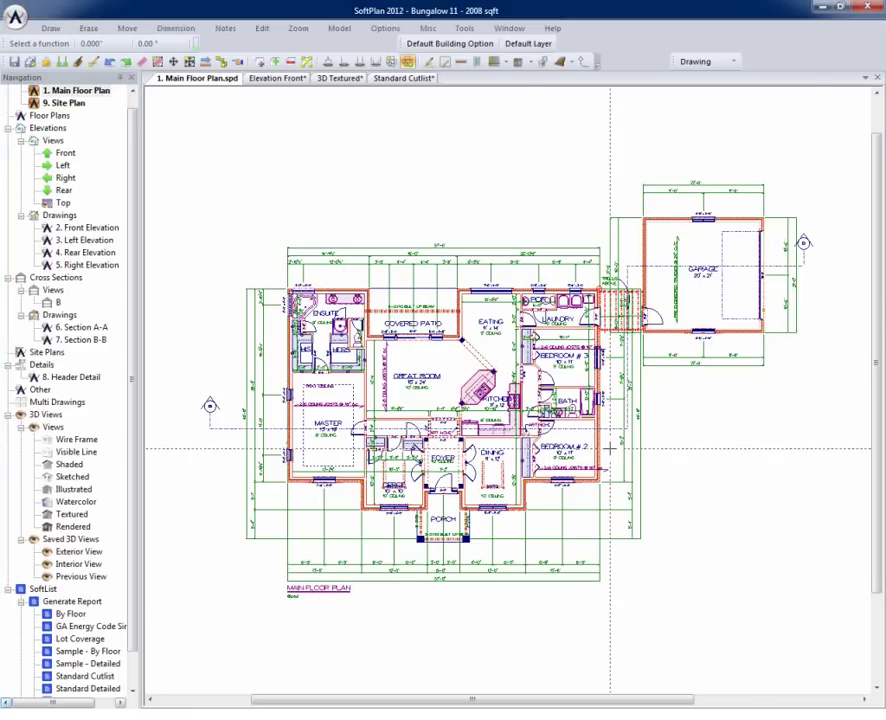
Open the Wall properties of the 2x6/Brick wall beside the bath and show its layer Definition.
scroll(604, 429, up, 3)
scroll(507, 388, up, 1)
right_click(485, 390)
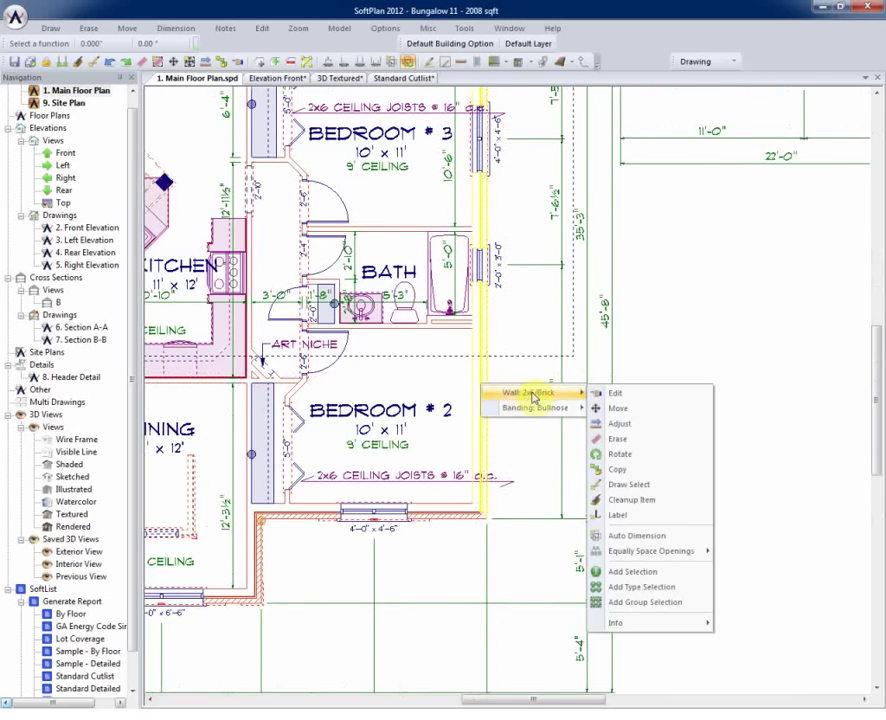
click(631, 397)
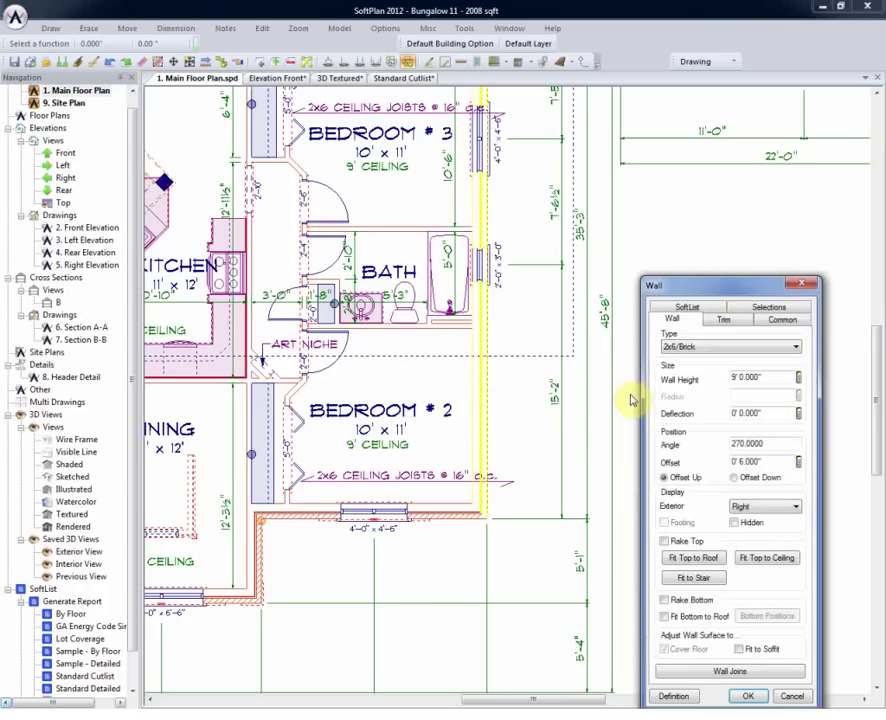
click(777, 376)
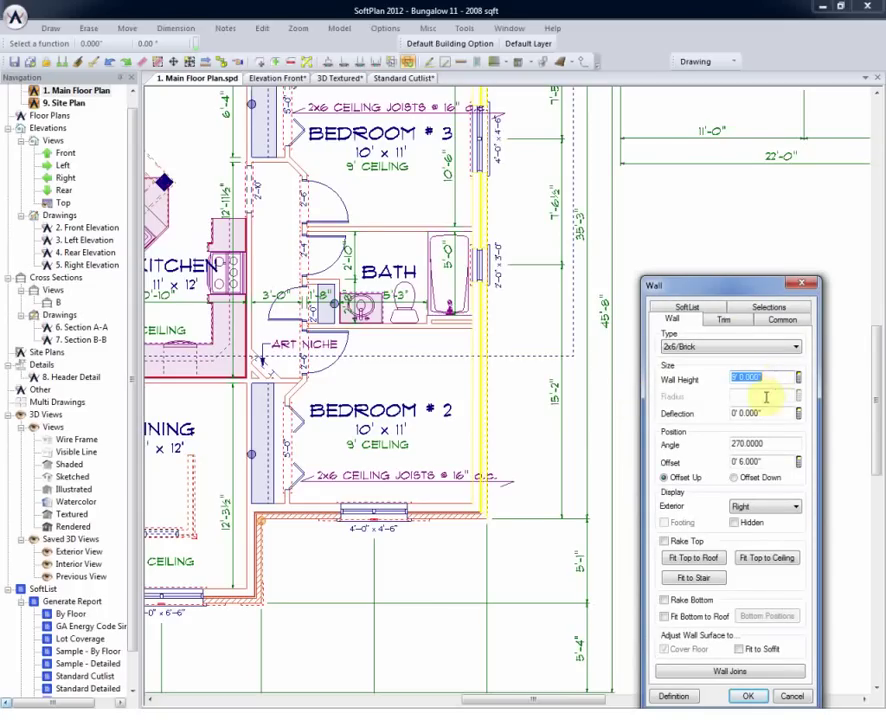
click(676, 696)
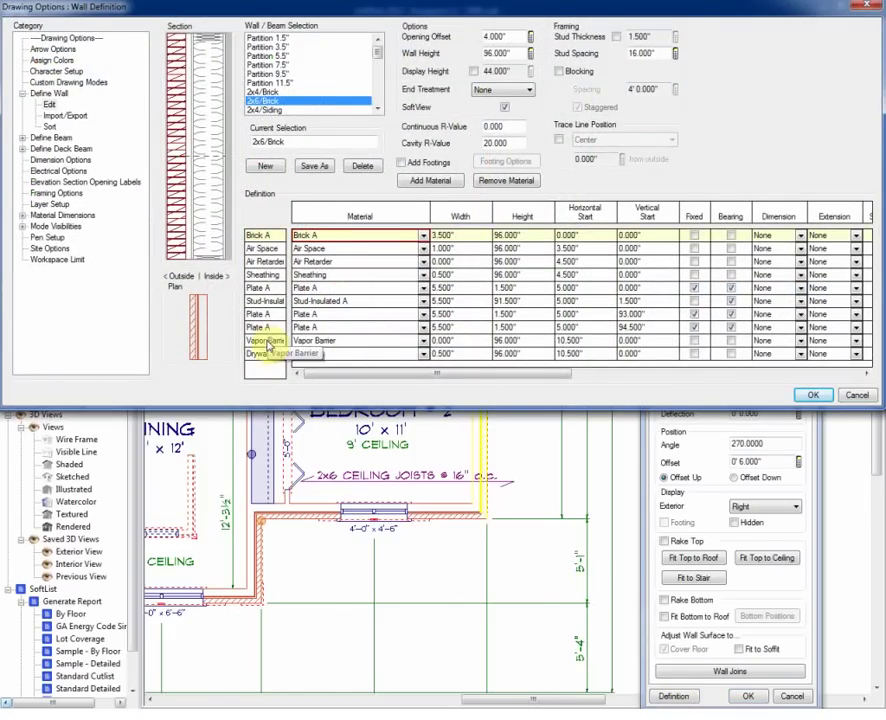
Cancel the Wall Definition, then close the Wall dialog without saving changes.
double_click(657, 54)
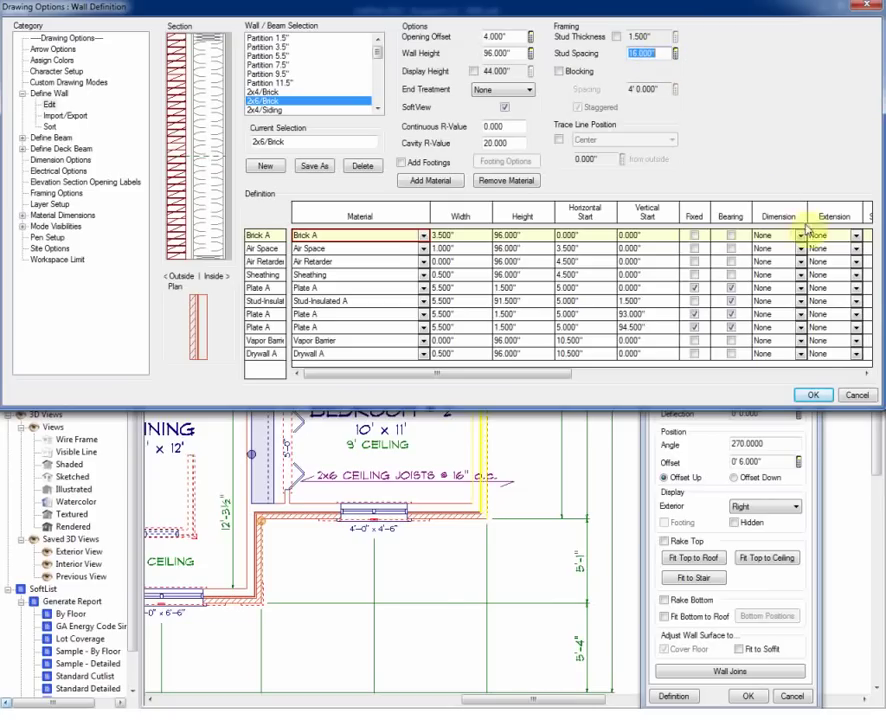
click(857, 395)
click(806, 288)
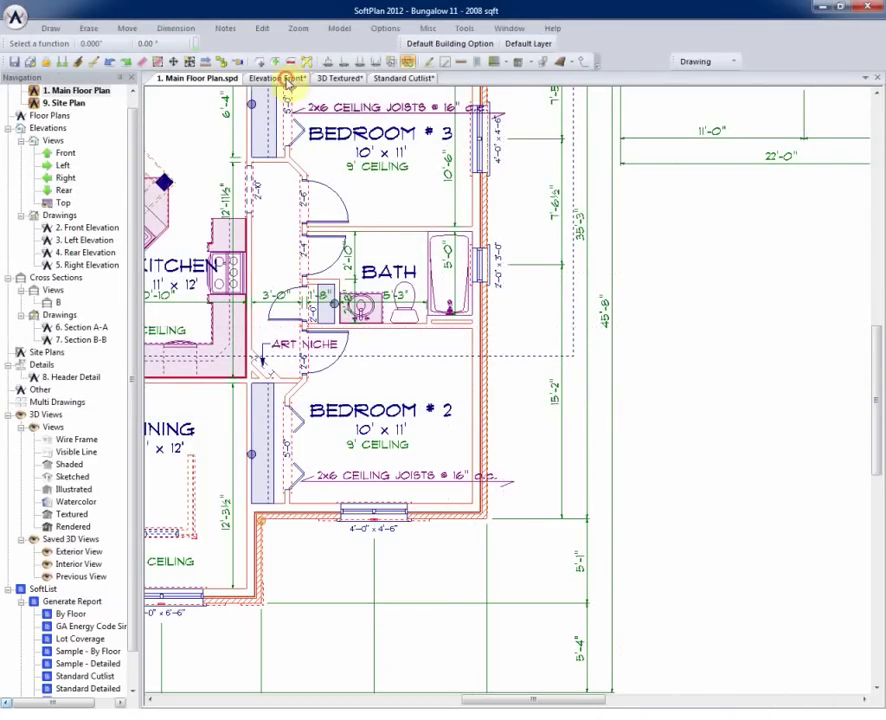
View Elevation Front and 3D Textured, then scroll through the Standard Cutlist's framing materials.
click(289, 79)
click(337, 80)
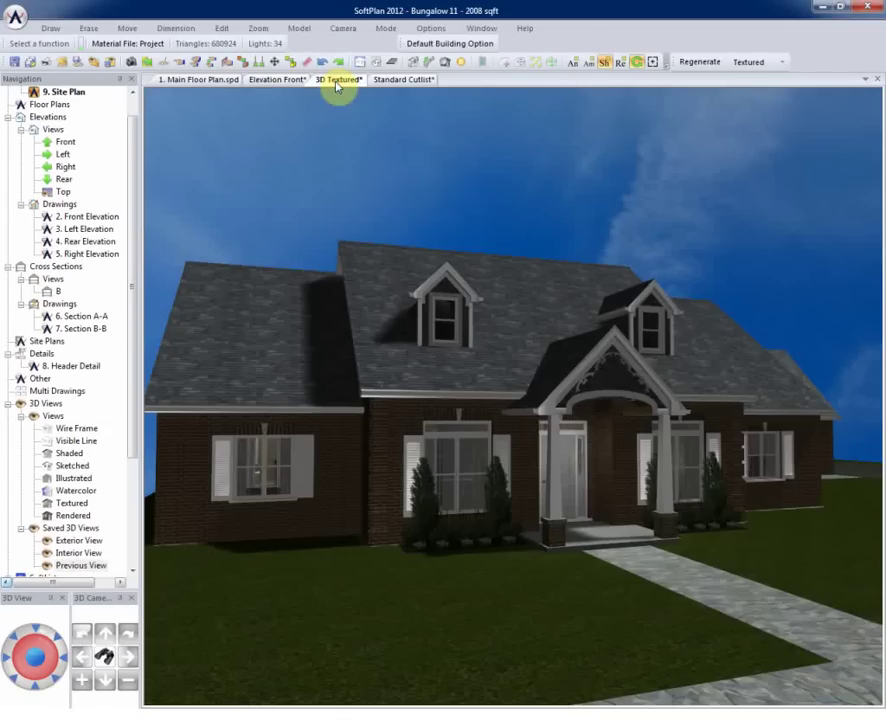
click(392, 79)
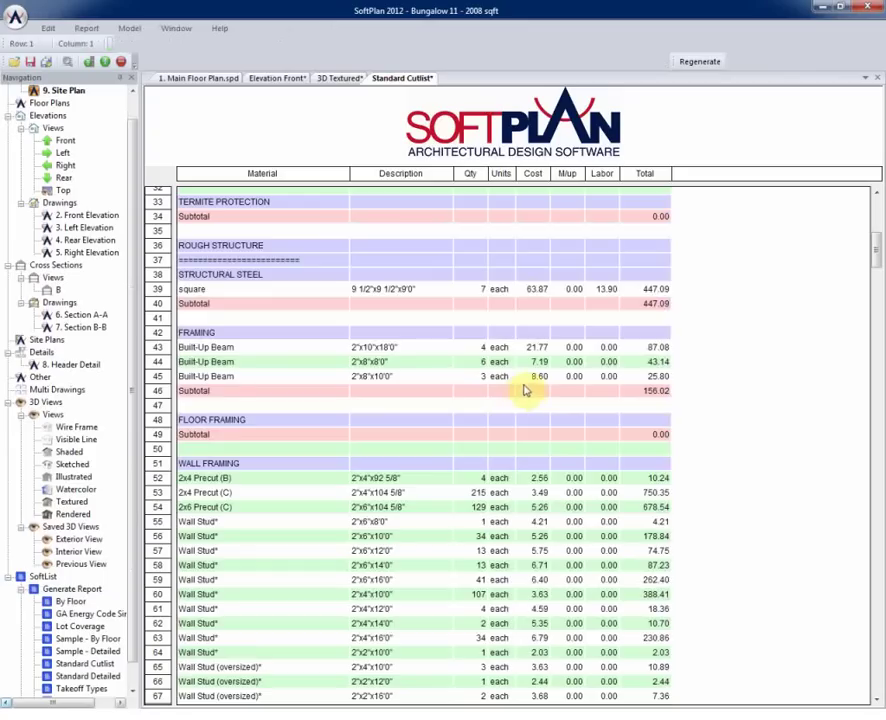
scroll(525, 390, down, 3)
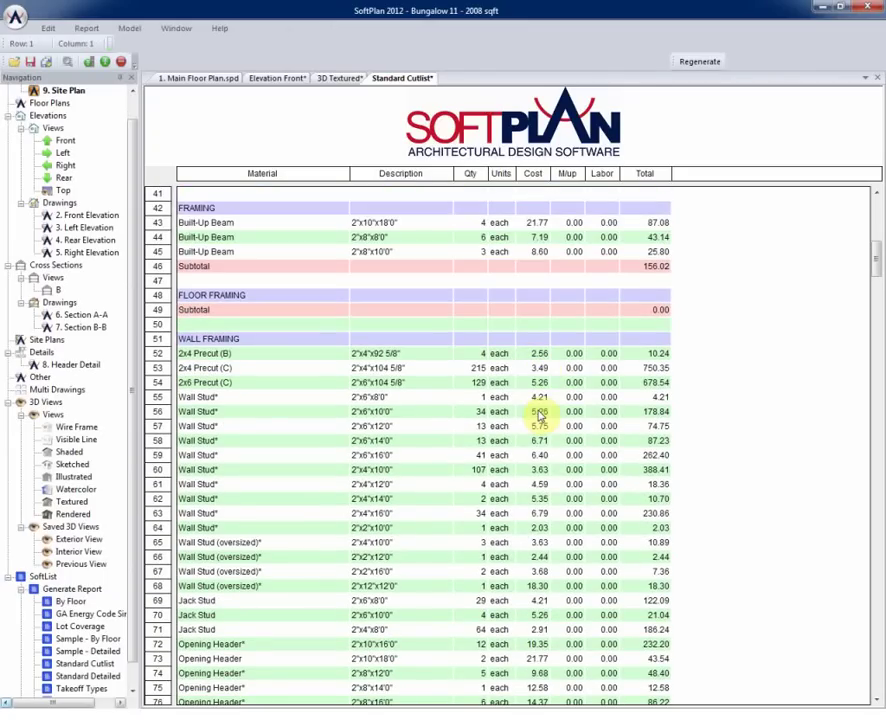
Switch back to the 1. Main Floor Plan.spd drawing tab.
click(206, 80)
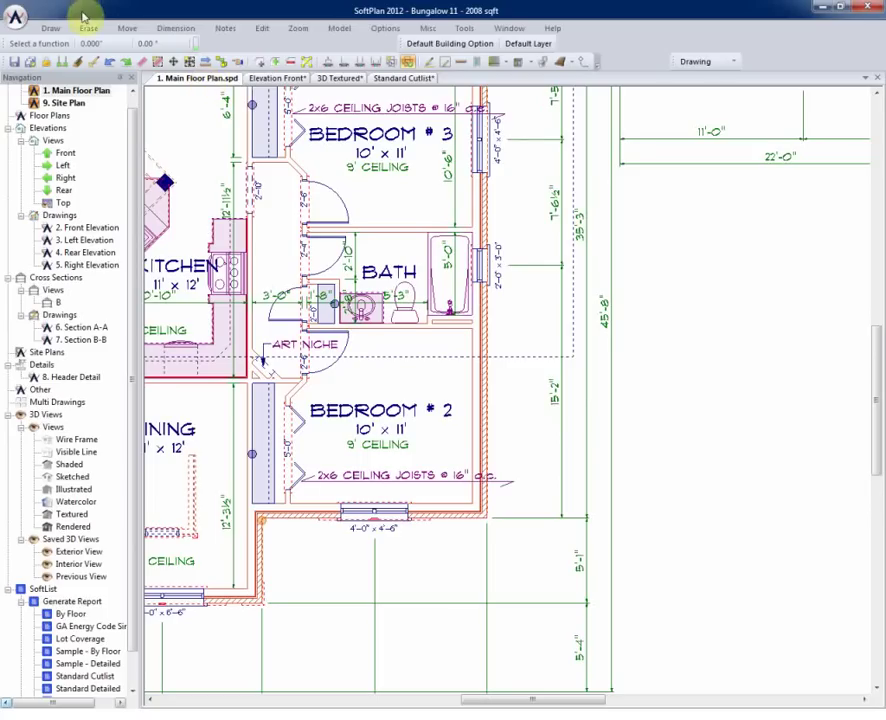
Export the main floor plan as a DWG Version 2000 file named 'Floor Plan'.
click(15, 17)
mouse_move(101, 338)
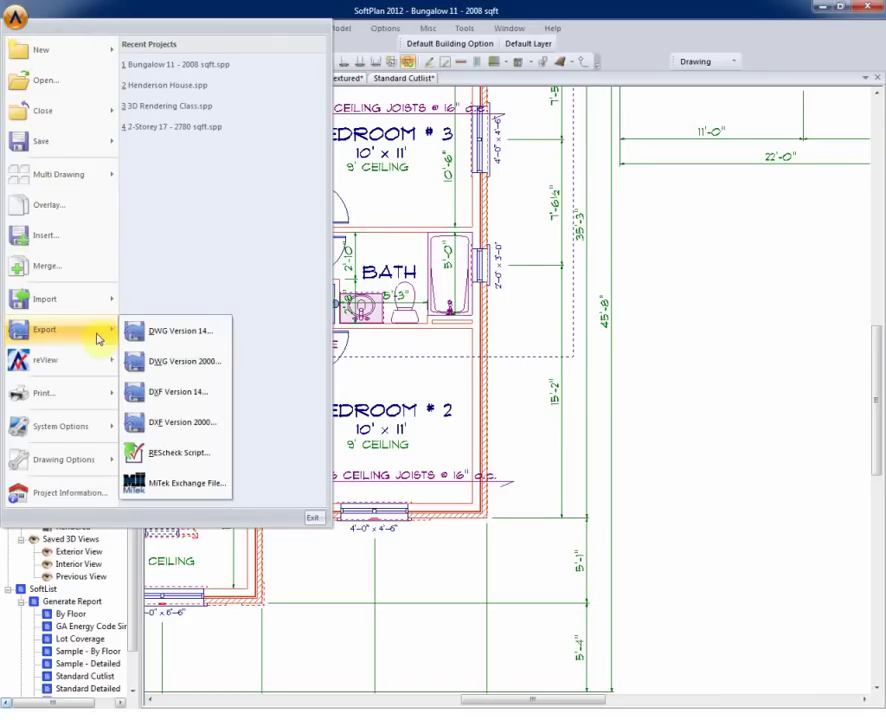
click(198, 364)
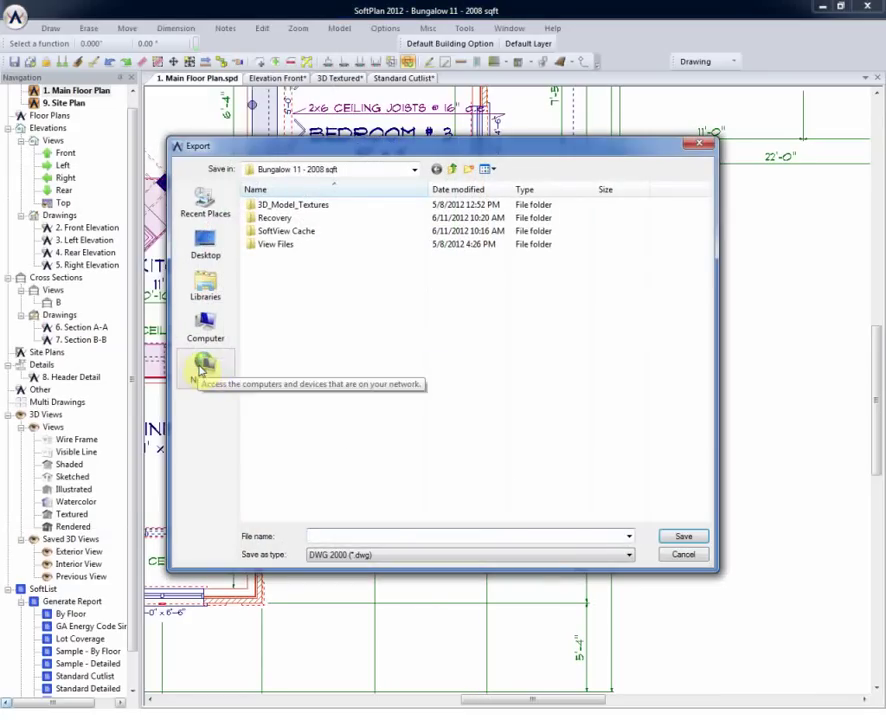
text(Flo)
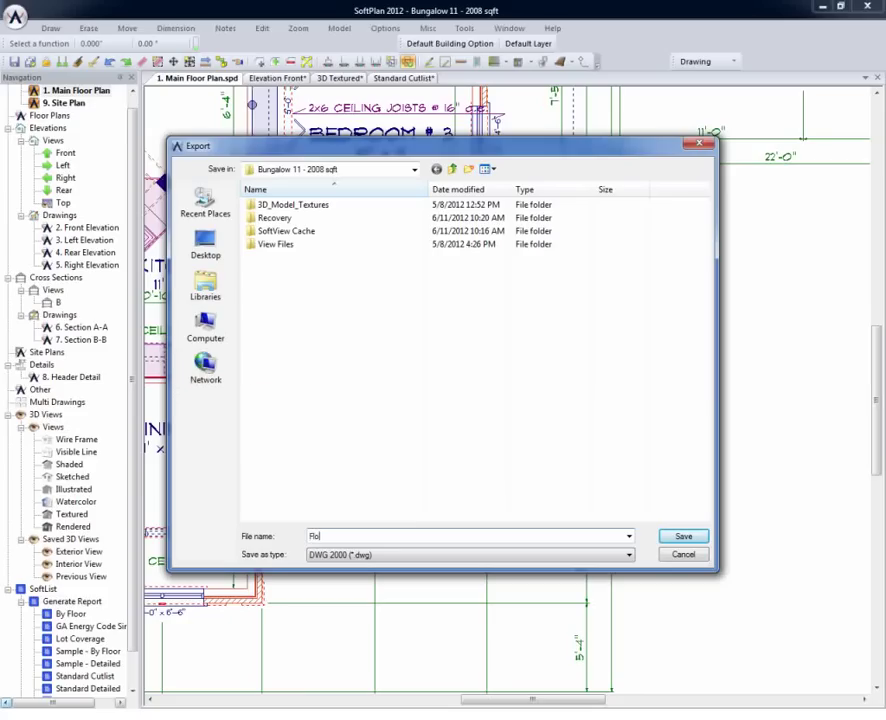
text(or Plan)
click(684, 536)
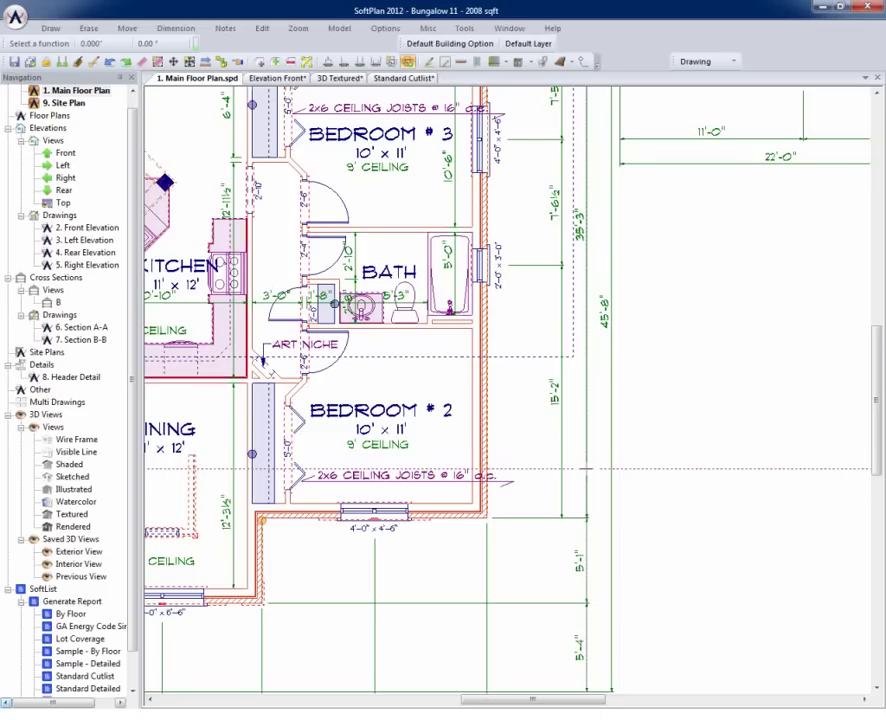
Create a new blank untitled drawing.
click(15, 15)
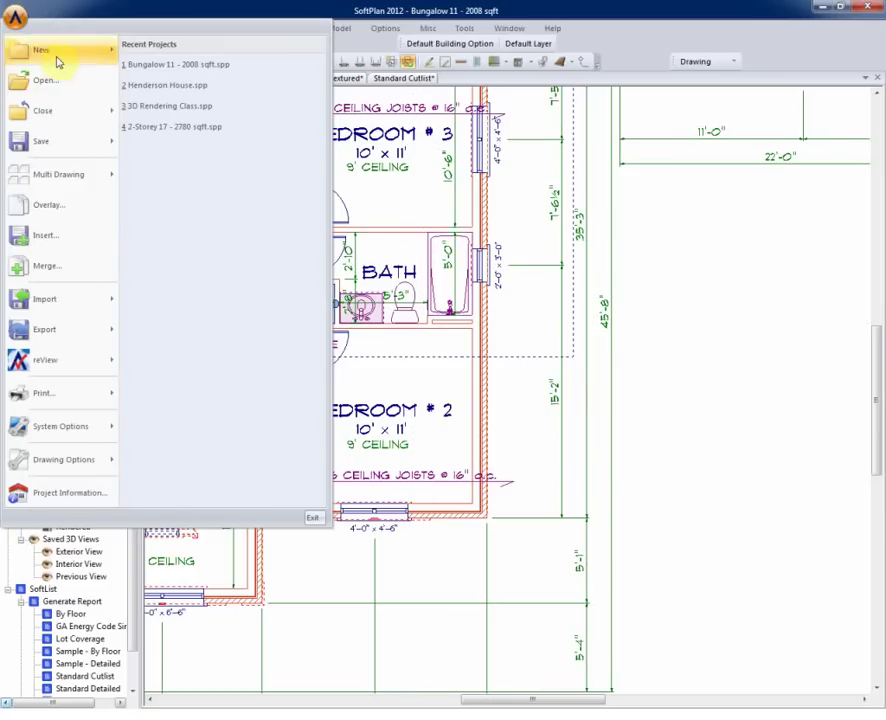
mouse_move(60, 54)
click(168, 64)
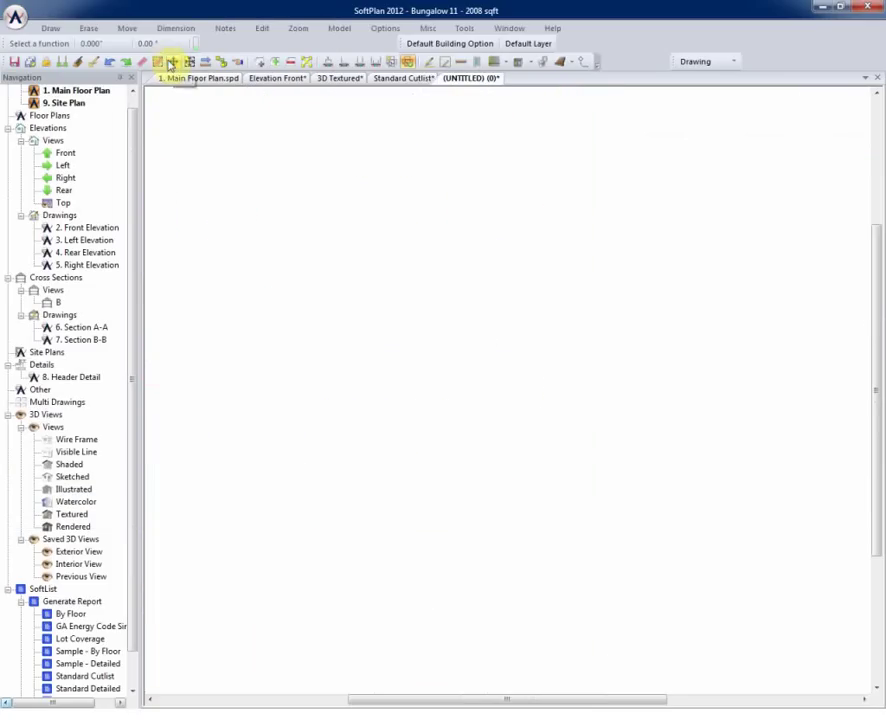
Start a DWG/DXF import and select Floor Plan.DWG from the Bungalow folder.
click(15, 17)
mouse_move(92, 310)
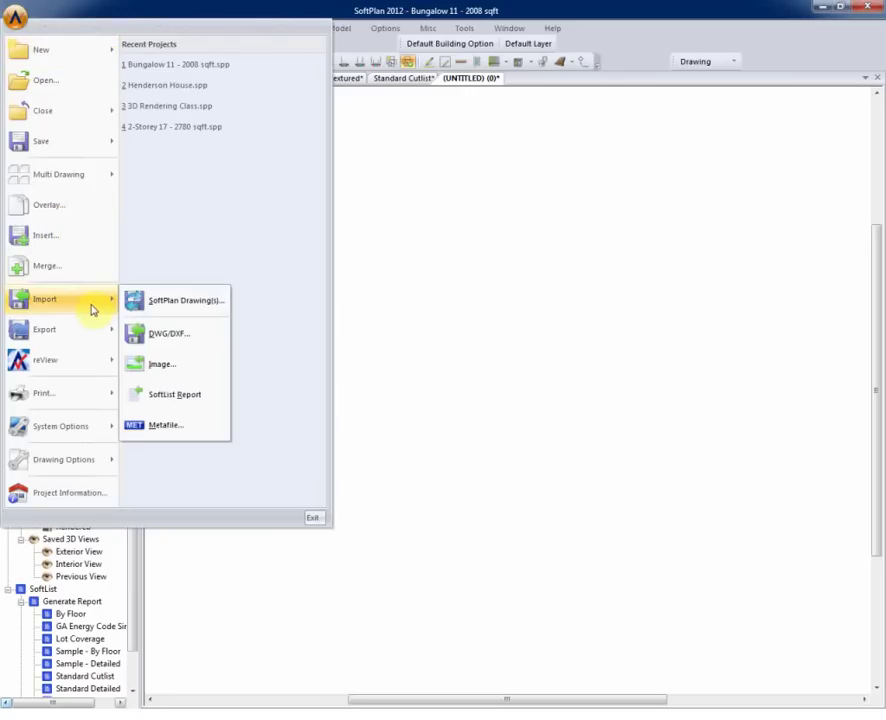
click(176, 335)
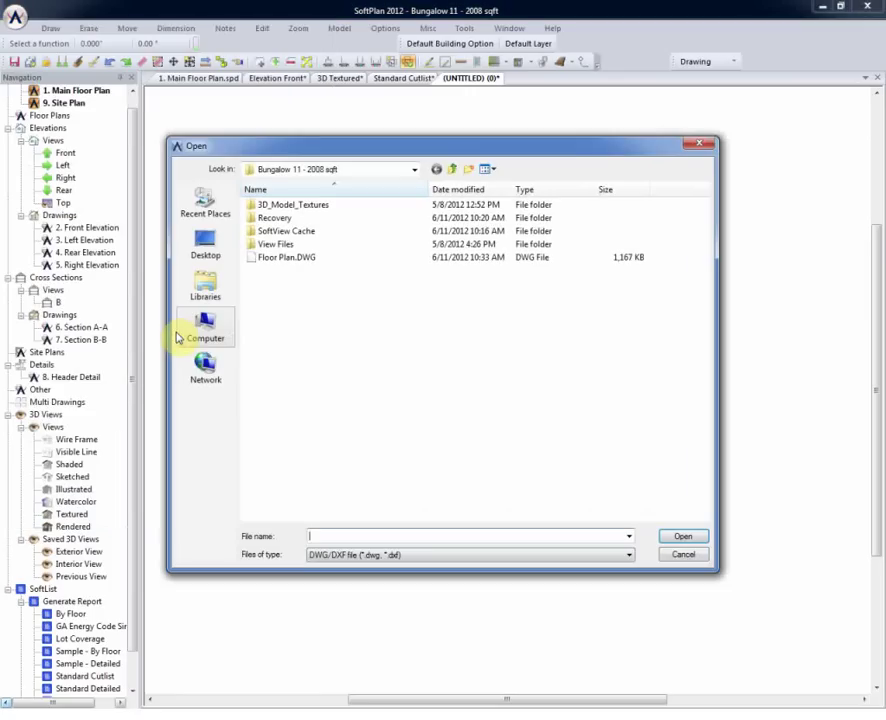
click(292, 260)
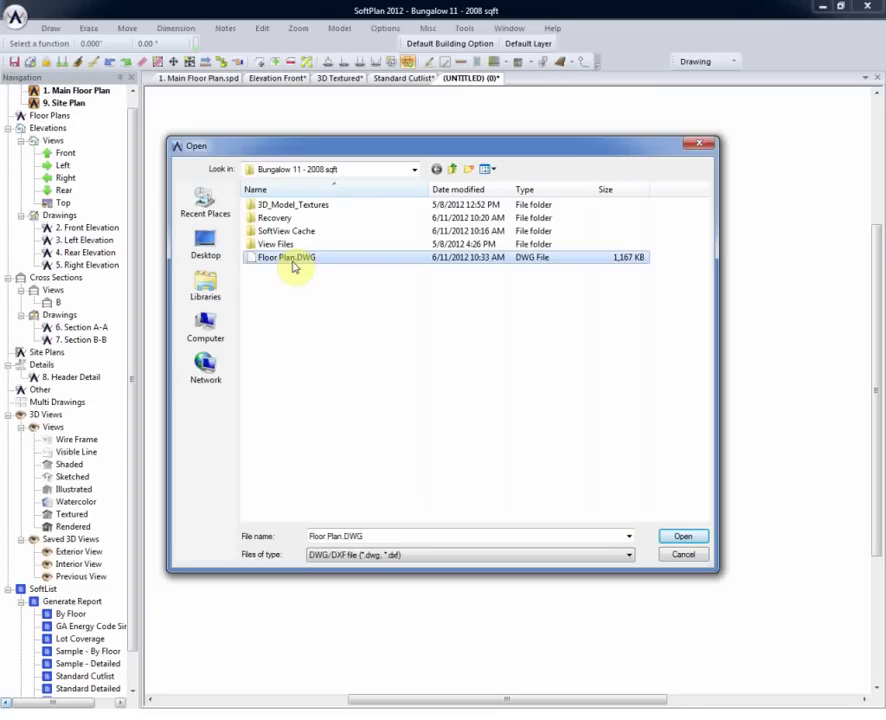
Import Floor Plan.DWG using original SoftPlan data, confirming 442 entities and 512 blocks came in.
click(678, 536)
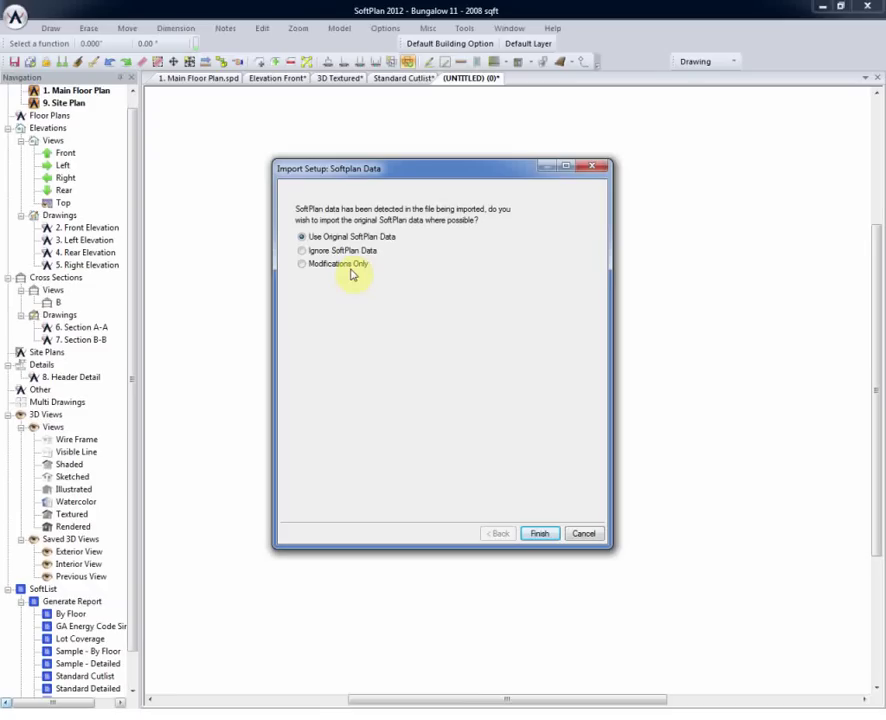
click(540, 533)
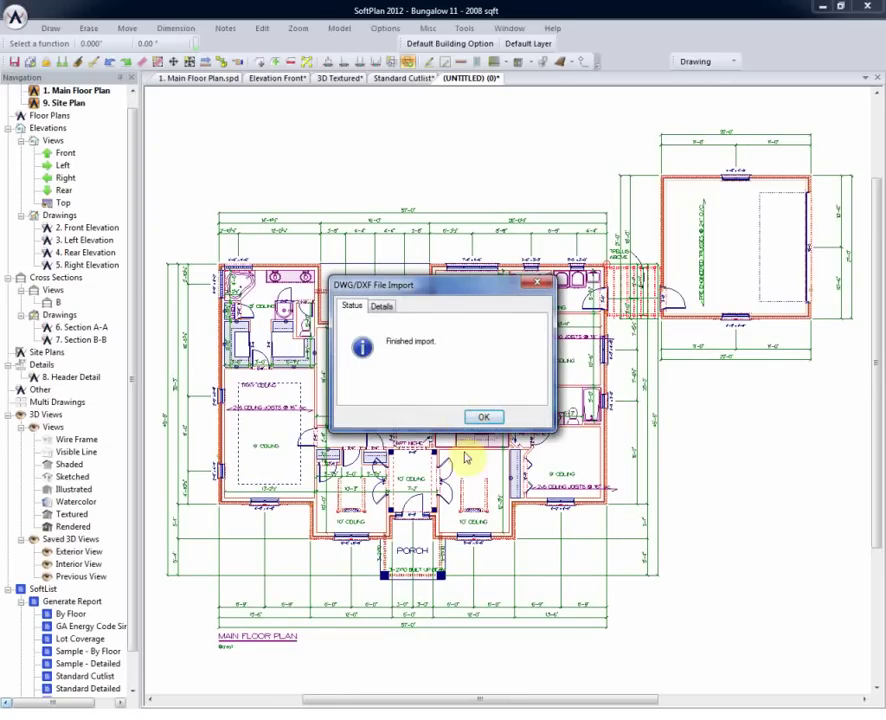
click(382, 307)
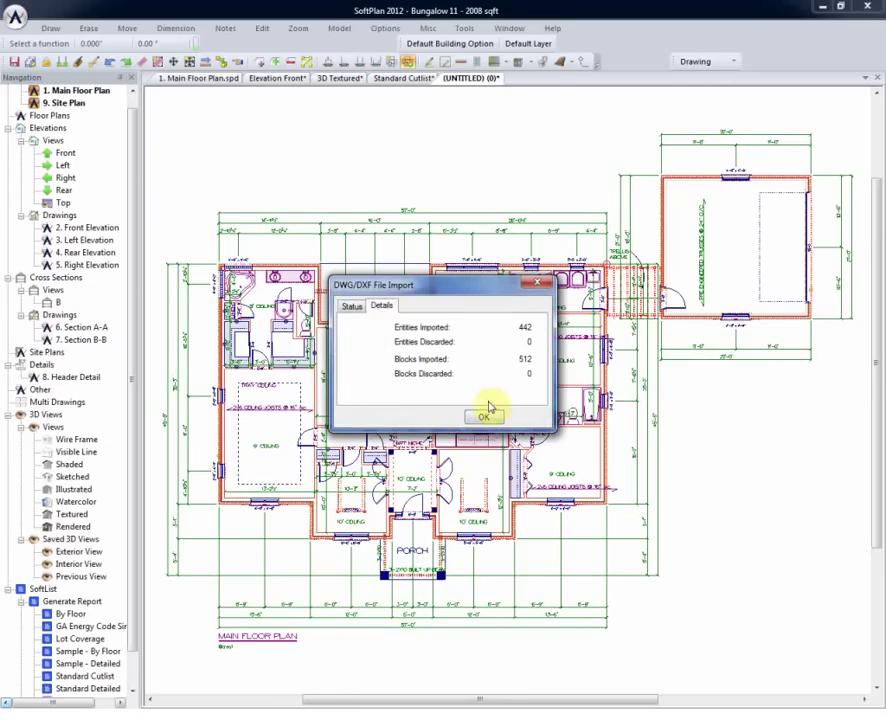
click(484, 419)
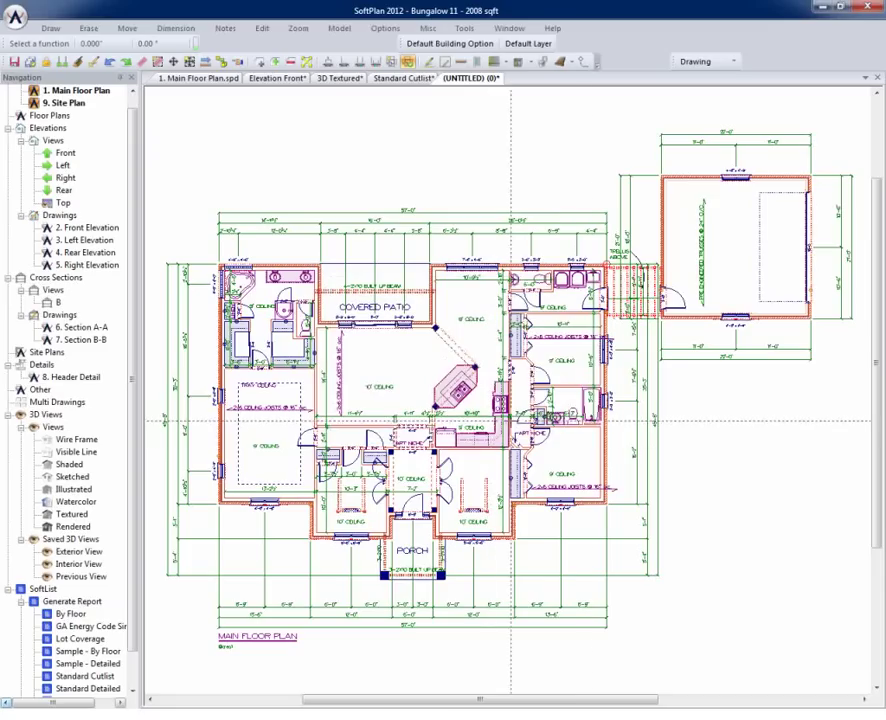
Open the imported right exterior wall's properties, showing a 2x6/Brick wall 9' 0" high.
right_click(604, 452)
mouse_move(648, 462)
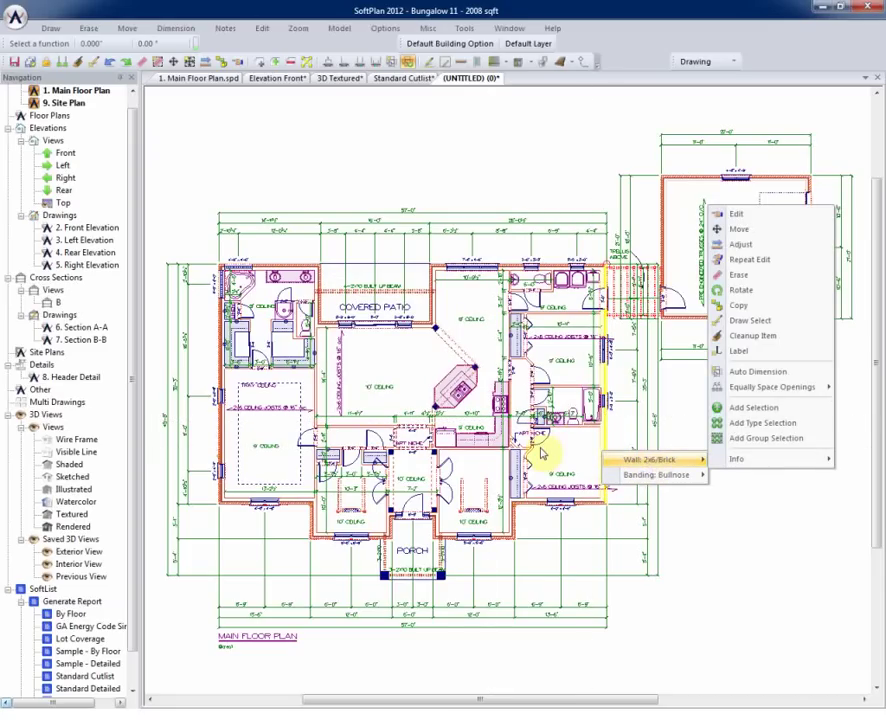
click(734, 215)
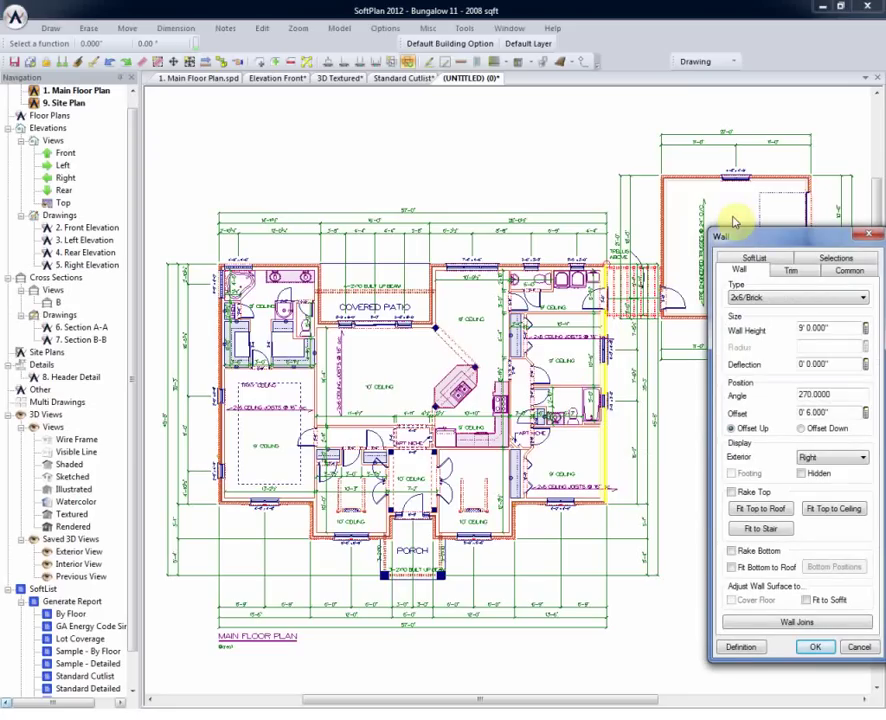